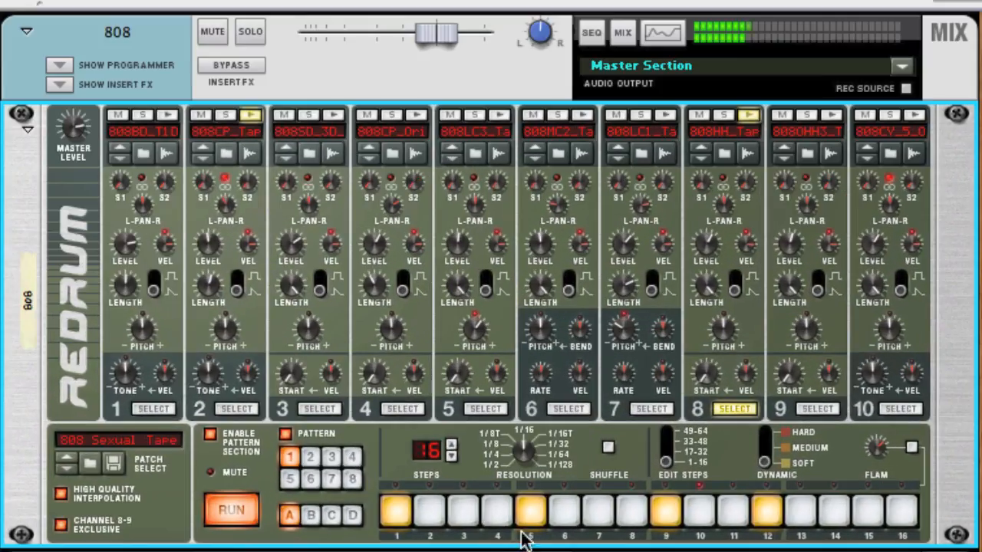
Add soft hits on steps 7, 11 and 15 to the drum 8 pattern of the 808 Redrum.
click(582, 431)
click(696, 432)
click(868, 512)
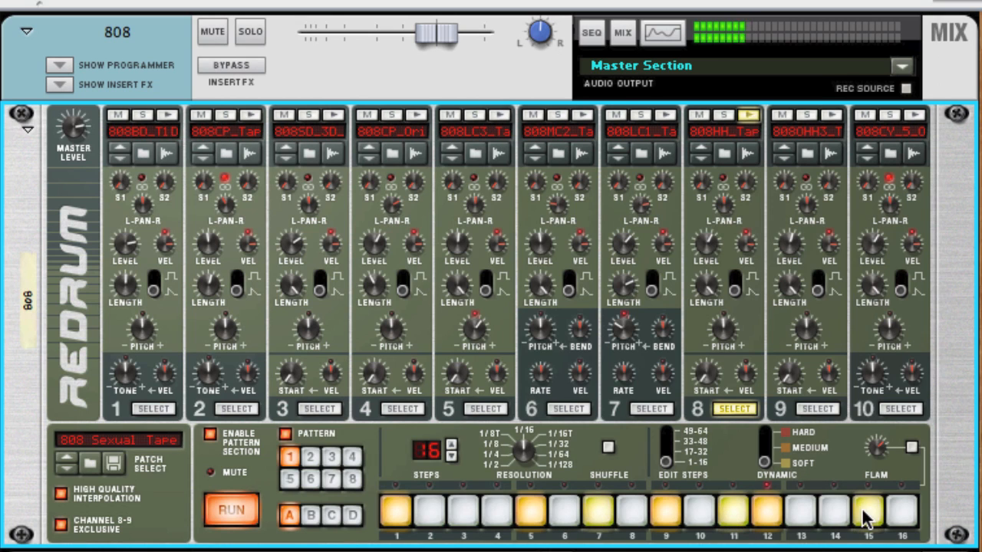
Program soft hits on steps 4, 8 and 10 for drum 3 of the 808 Redrum.
click(321, 409)
click(497, 512)
click(632, 512)
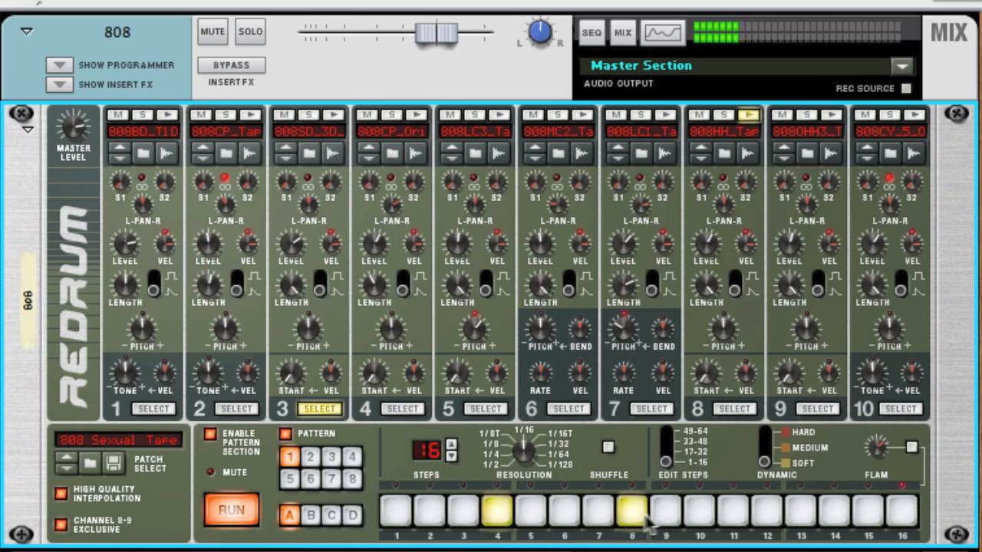
click(699, 511)
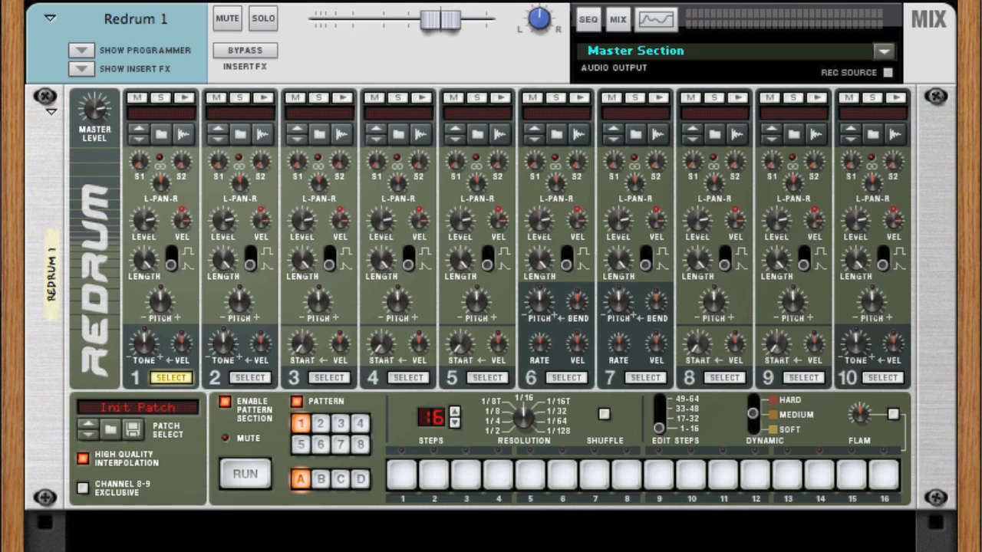
Load the bass drum sample Bd_404Loose_BL.wav into drum channel 1 of Redrum 1.
click(160, 135)
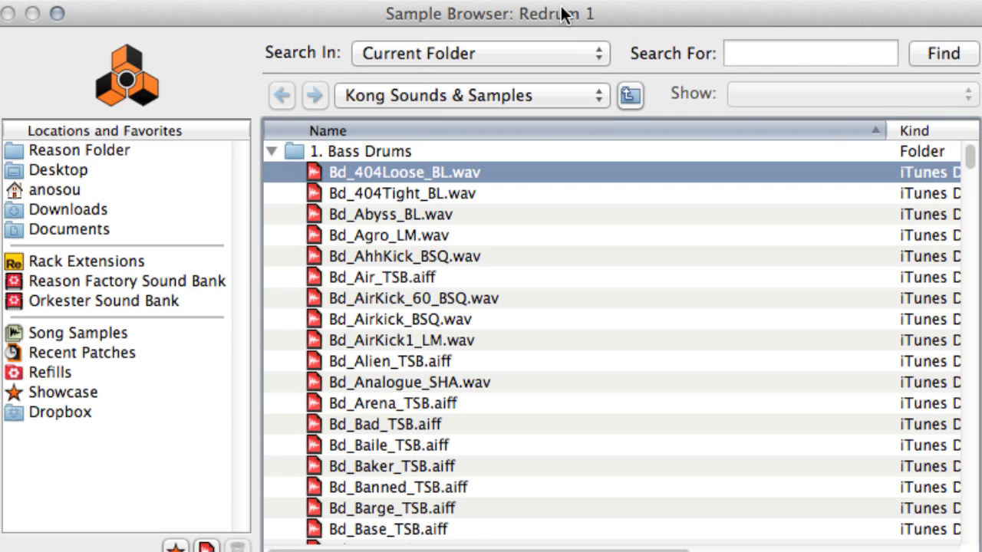
click(442, 195)
key(Up)
key(Return)
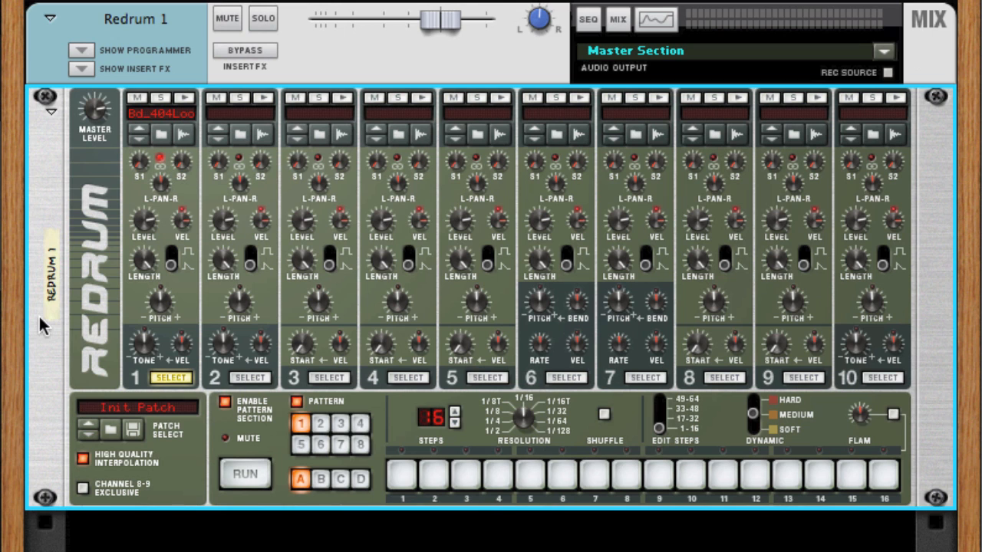
Audition samples in the 2. Snare Drums folder and load Sd_Astma_TSB.aiff into drum channel 2.
click(240, 135)
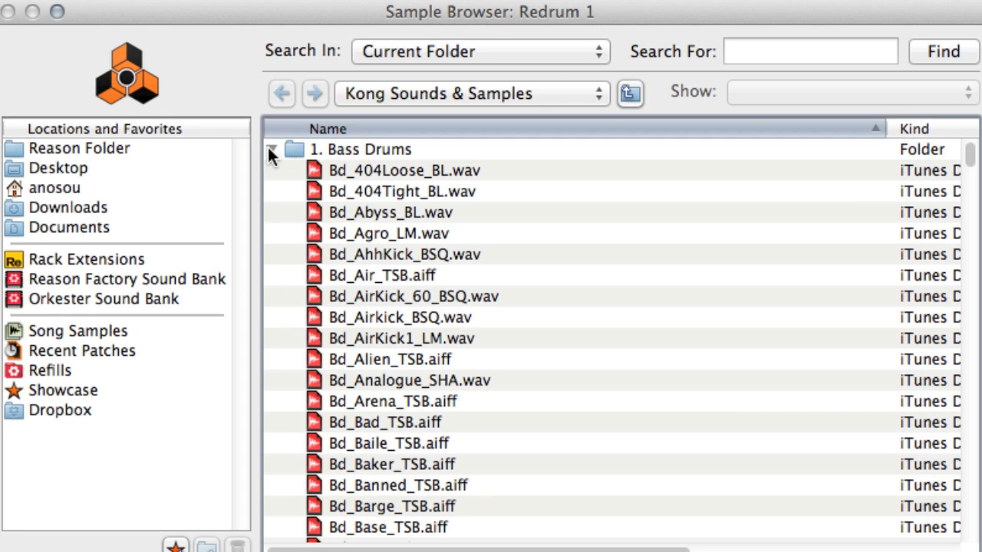
click(269, 147)
click(271, 170)
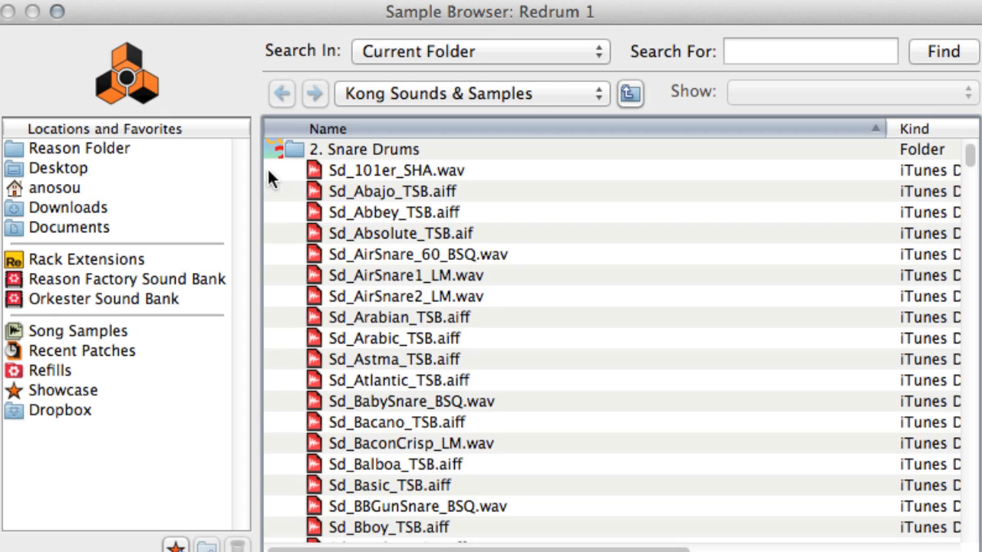
click(365, 239)
click(375, 254)
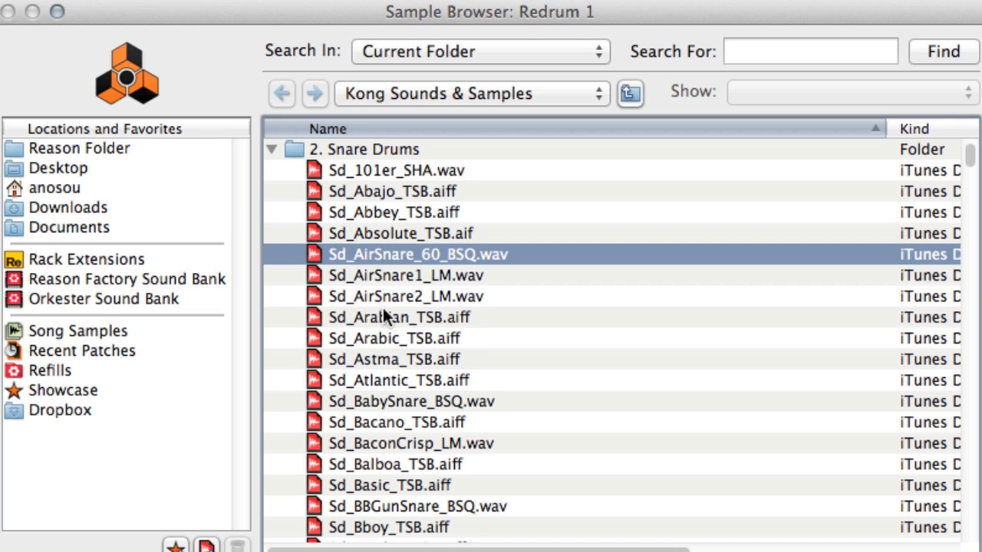
click(384, 338)
click(385, 359)
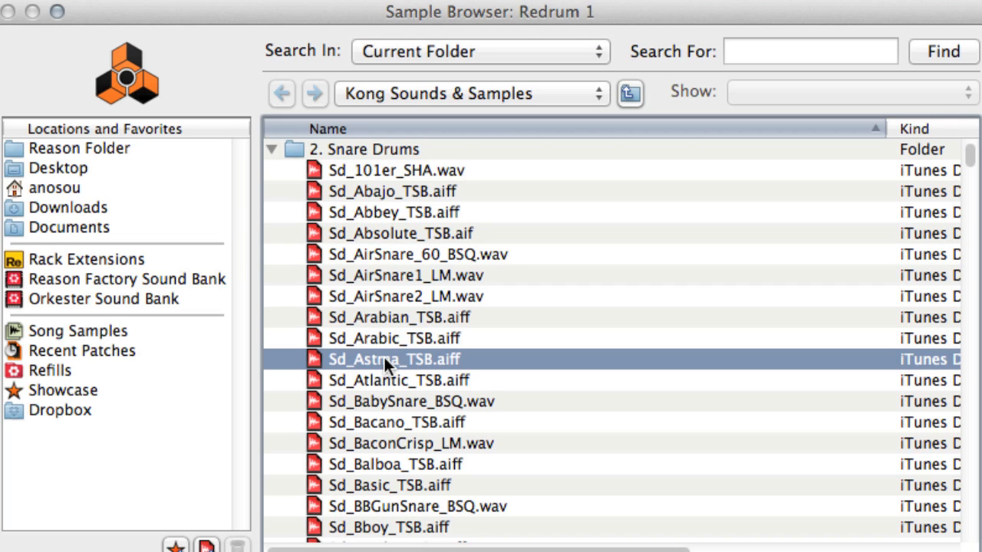
double_click(384, 358)
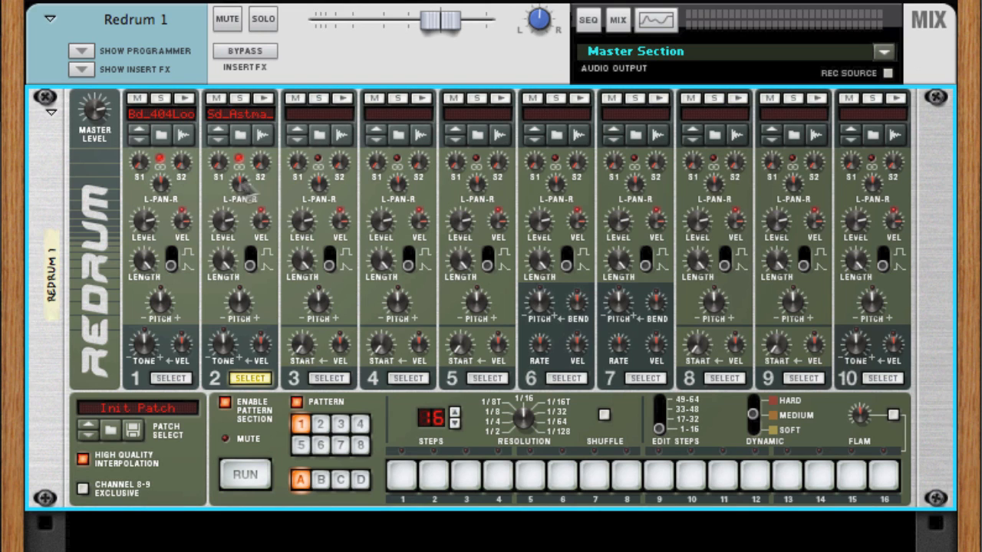
Select drum 1 for pattern editing and set the song tempo to 90.
click(170, 379)
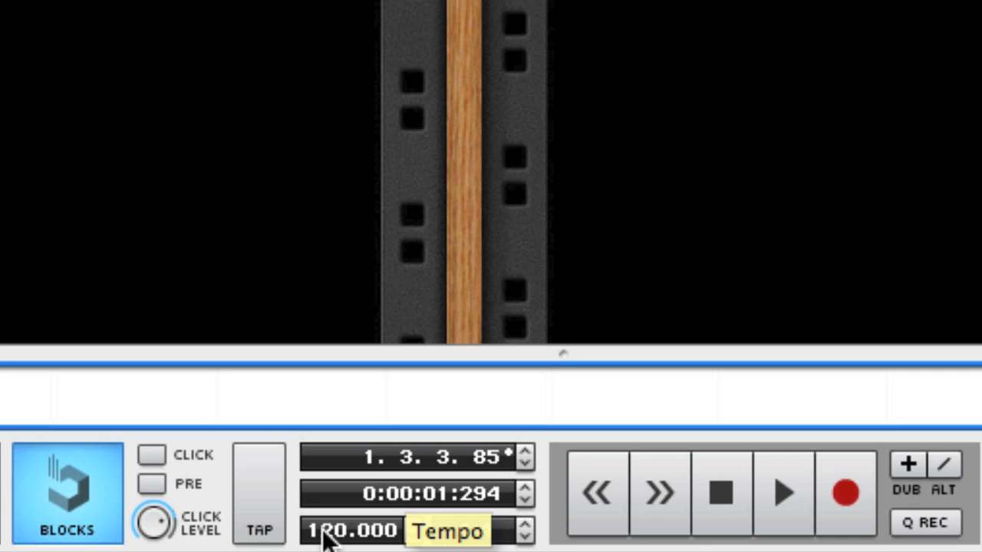
double_click(325, 531)
text(90)
key(Return)
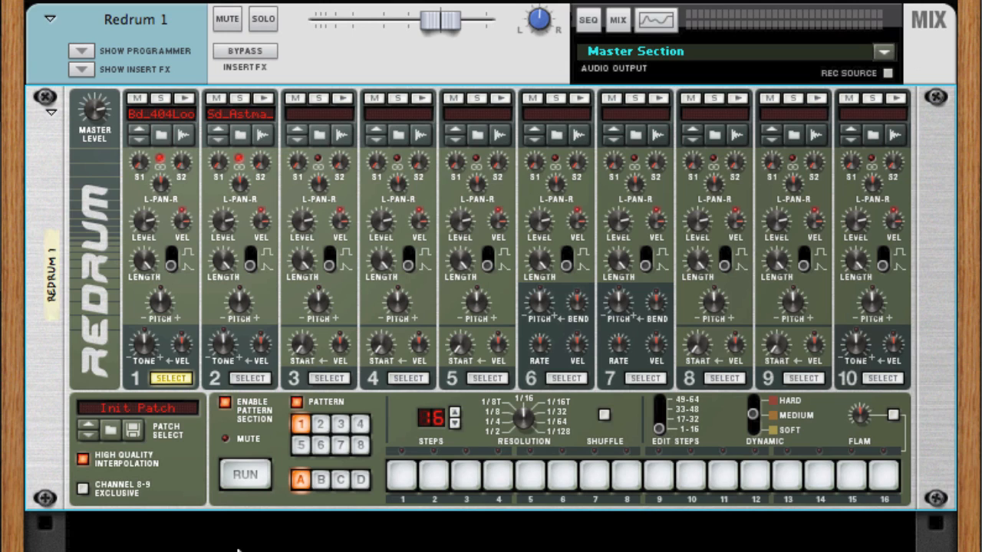
Run the pattern and program medium hits for drum 1 on steps 1, 7 and 12.
click(240, 475)
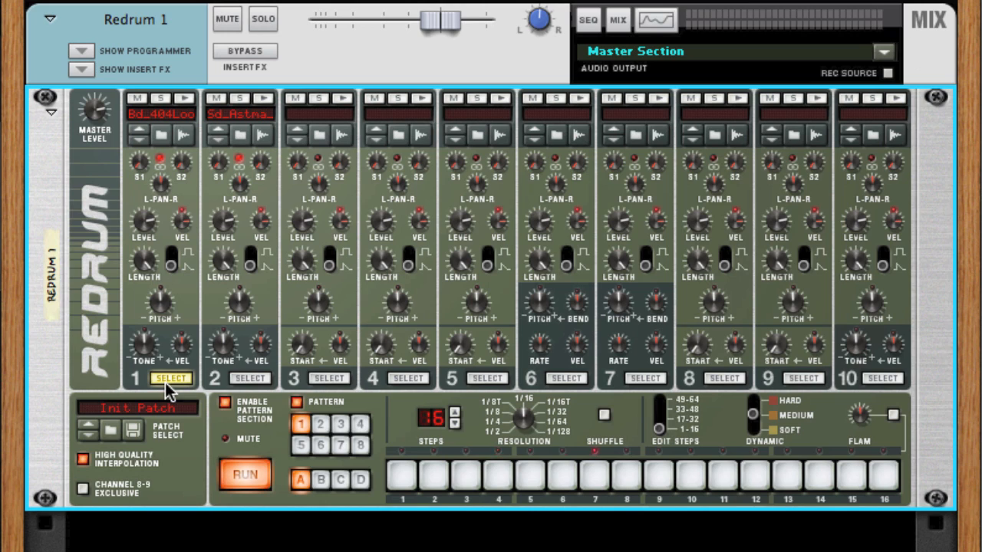
click(401, 476)
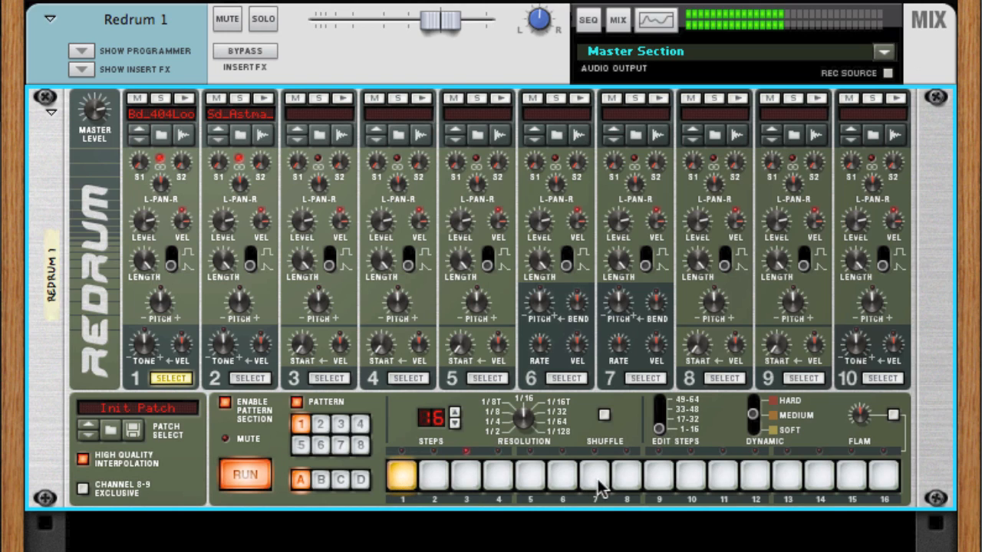
click(596, 480)
click(758, 482)
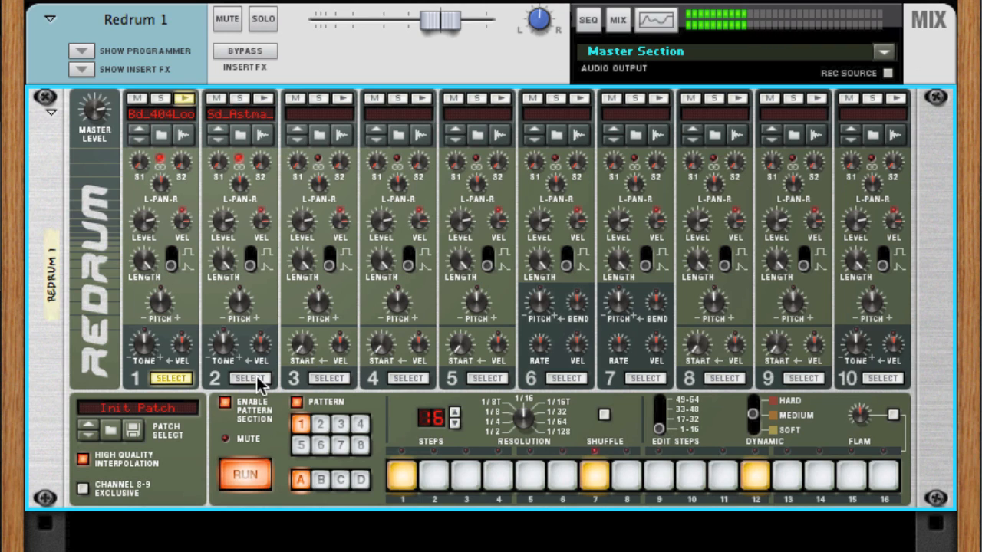
Give drum 2 medium hits on steps 5 and 13 and soft hits on steps 8 and 10, and reselect drum 1.
click(250, 379)
click(528, 475)
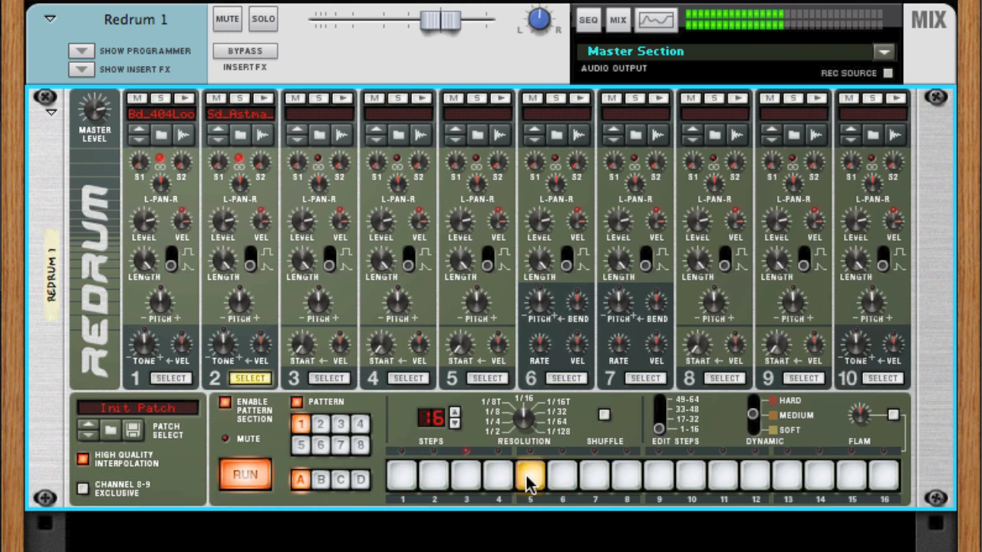
click(781, 482)
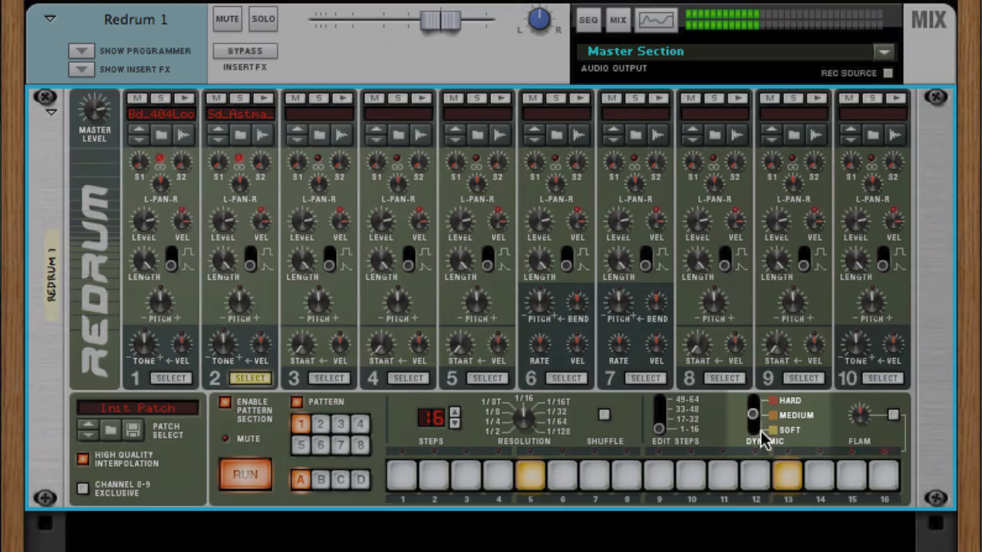
click(752, 430)
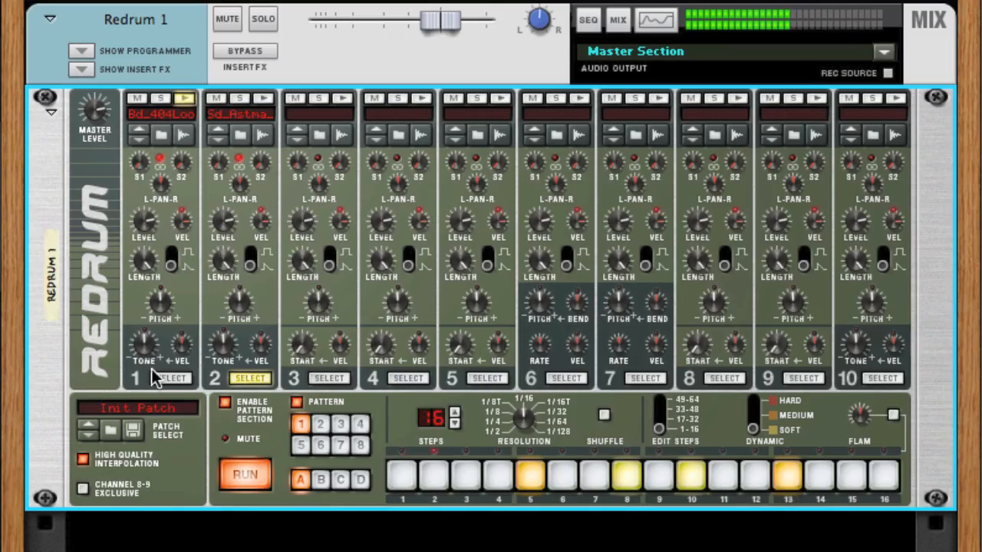
click(164, 379)
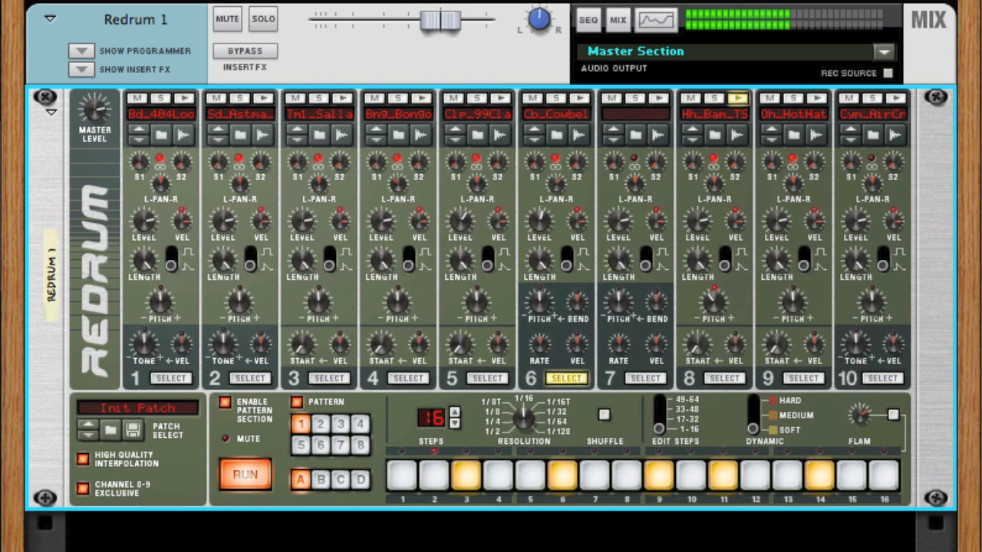
Enable shuffle for the pattern and adjust the pitch of drum 8.
click(604, 416)
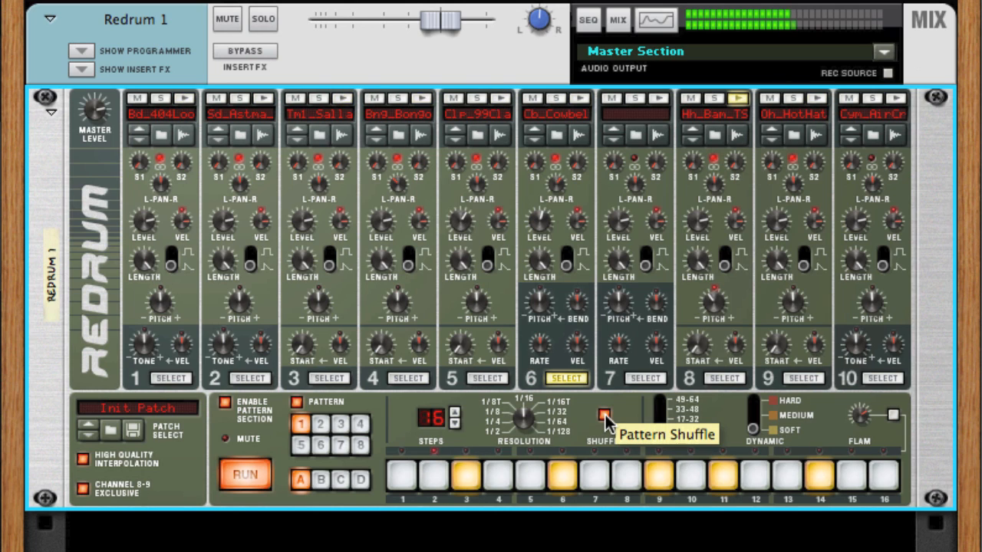
click(736, 379)
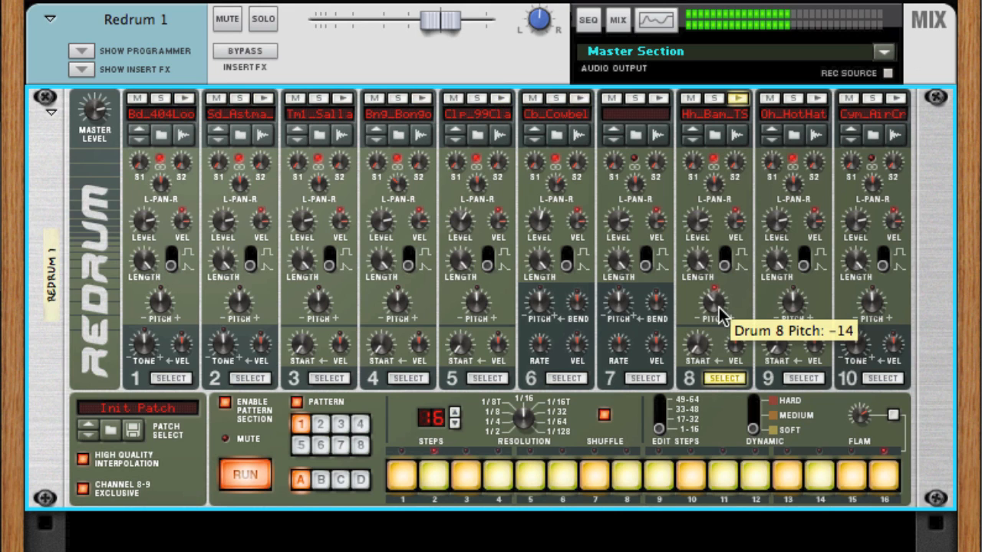
drag(717, 310, 721, 323)
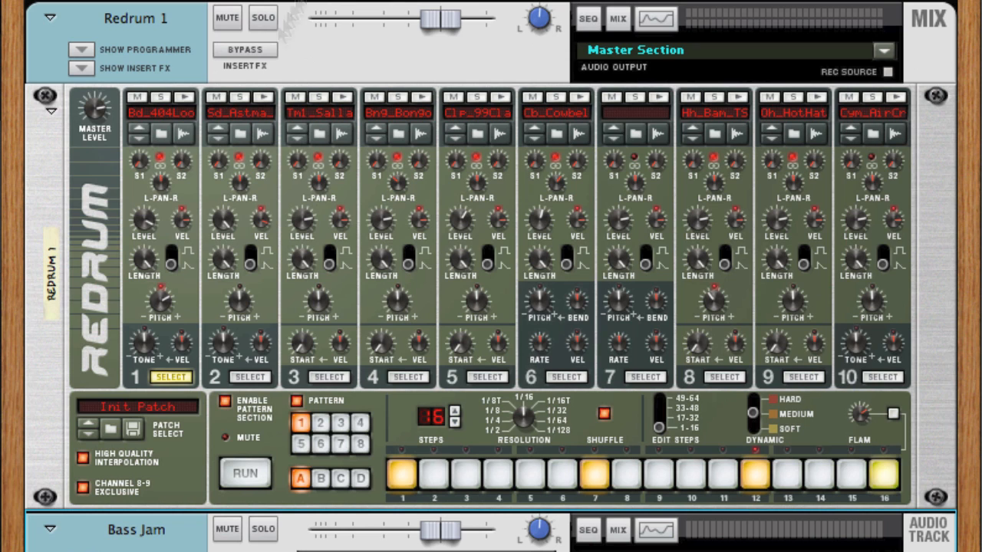
Rename the Redrum 1 mix channel as "Backing Track".
double_click(140, 22)
text(Backing Track)
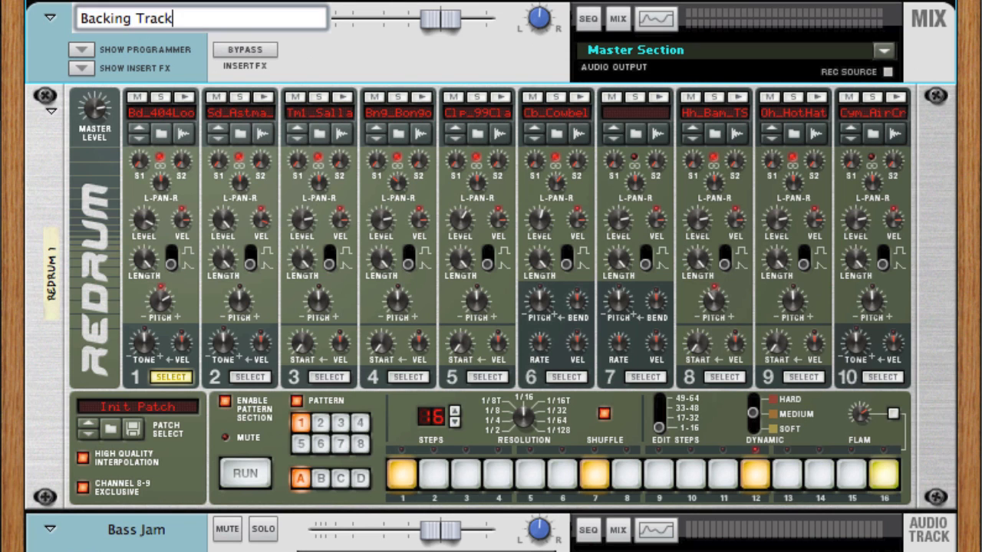
key(Return)
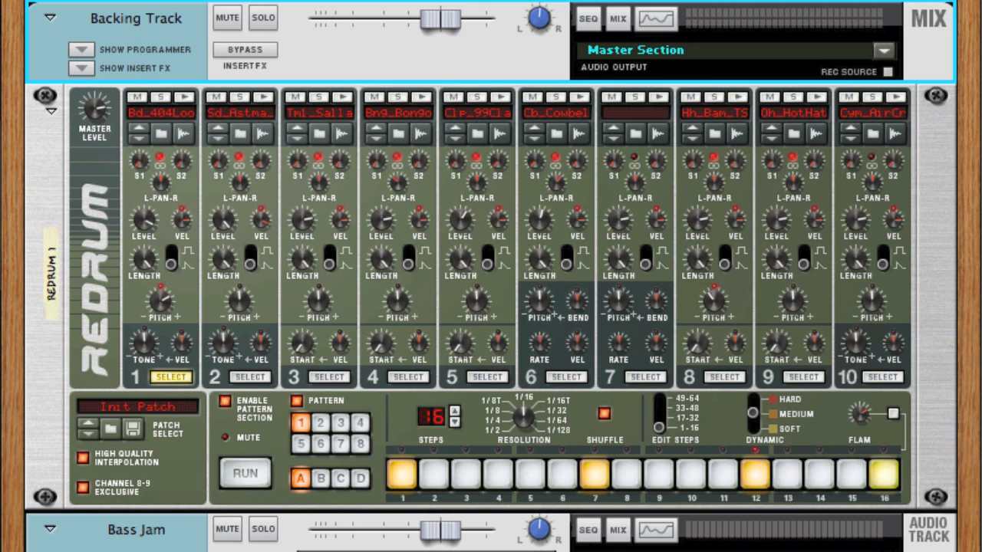
Start playback and switch the Redrum to pattern 2.
key(space)
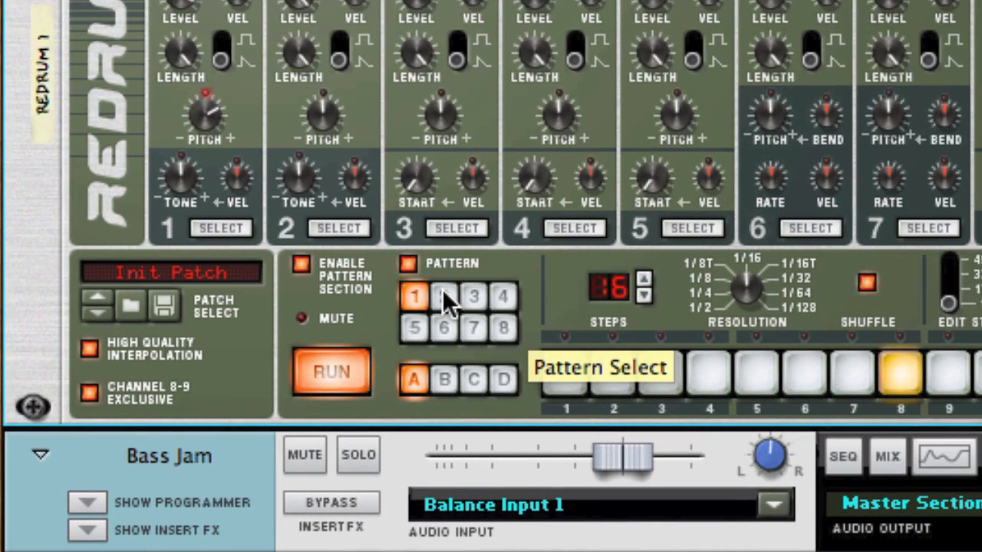
click(444, 297)
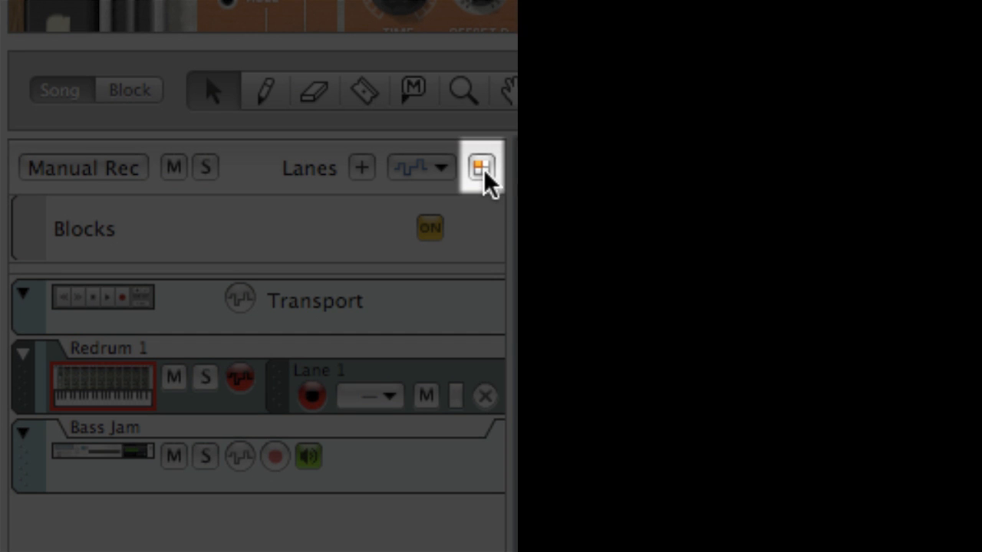
Create a Pattern Select automation lane for the Redrum 1 track.
click(483, 169)
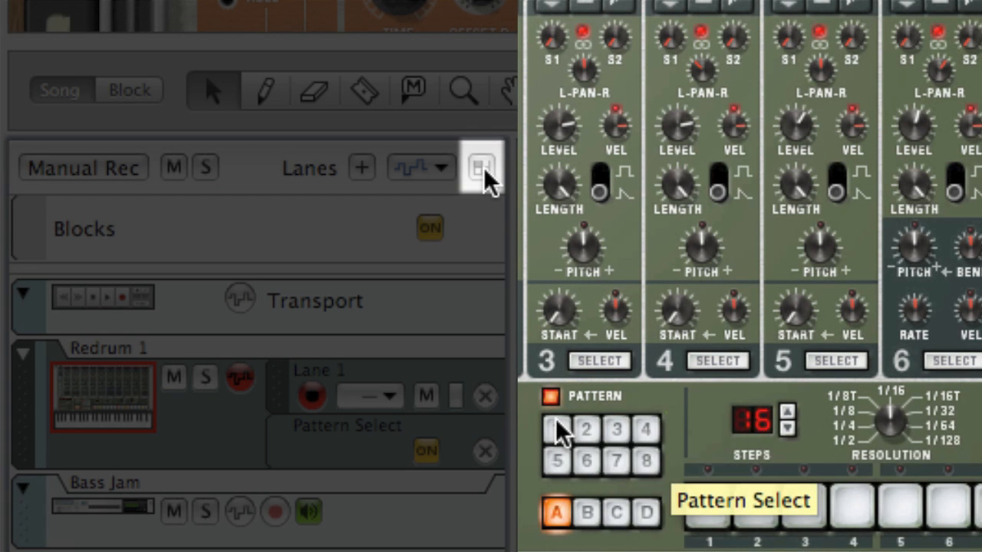
right_click(555, 432)
click(580, 438)
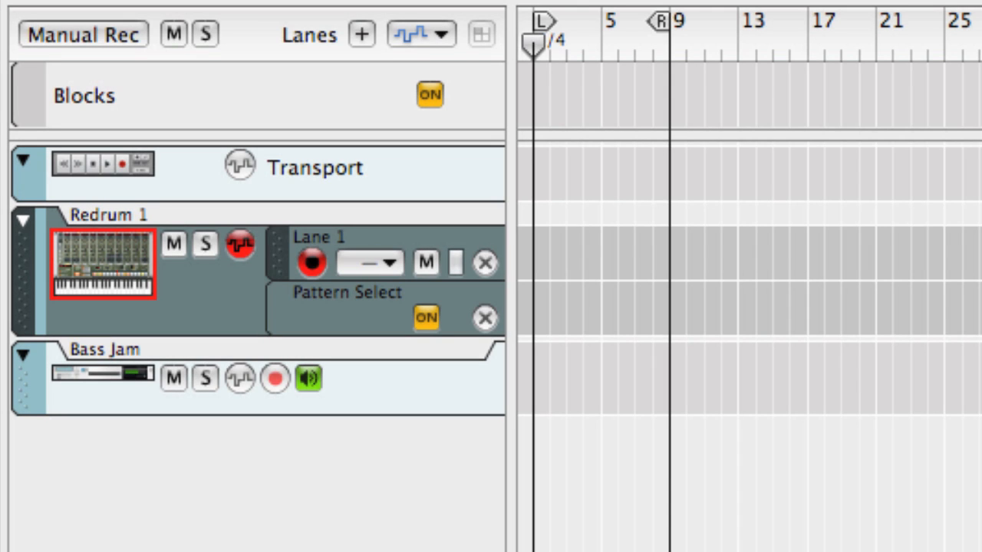
Draw two pattern clips between bars 1 and 9 on the Pattern Select lane and set the second to Pattern/Loop 2.
key(p)
drag(537, 293, 654, 290)
click(635, 294)
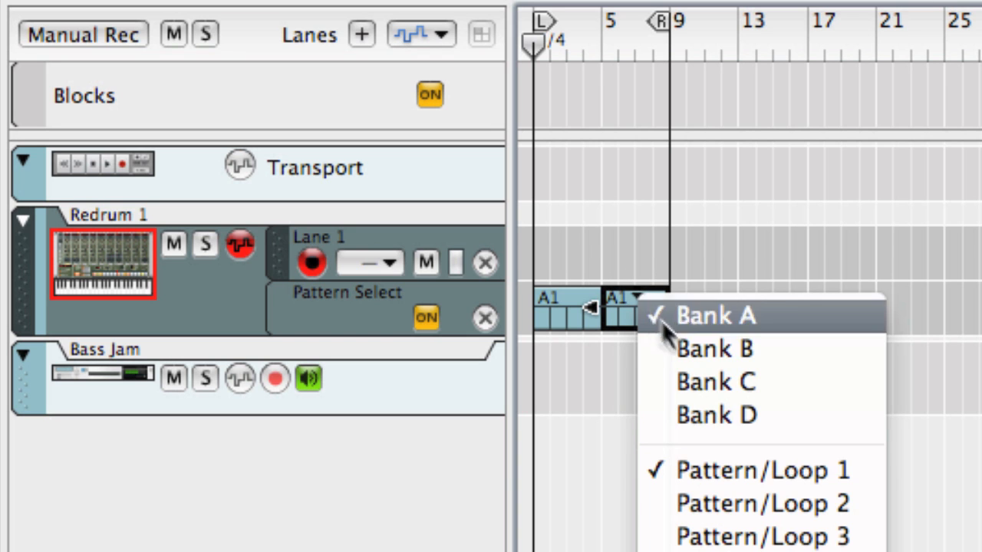
click(743, 500)
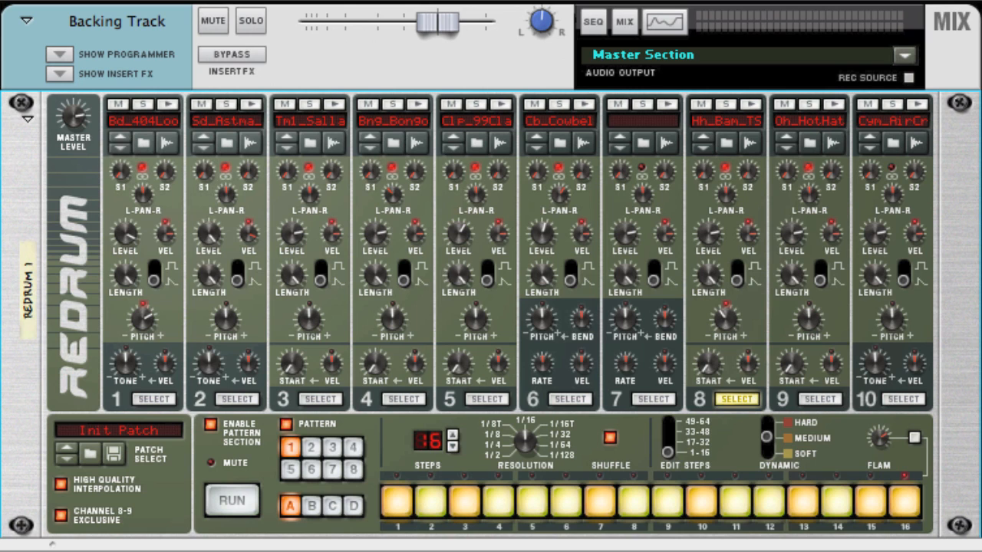
Copy the Redrum pattern to its sequencer track between the left and right locators.
right_click(44, 208)
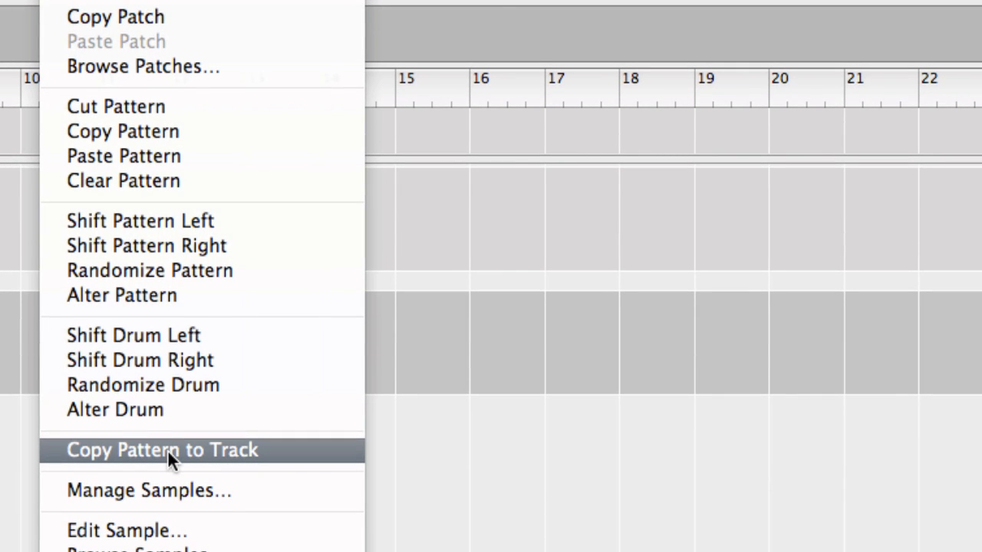
click(168, 450)
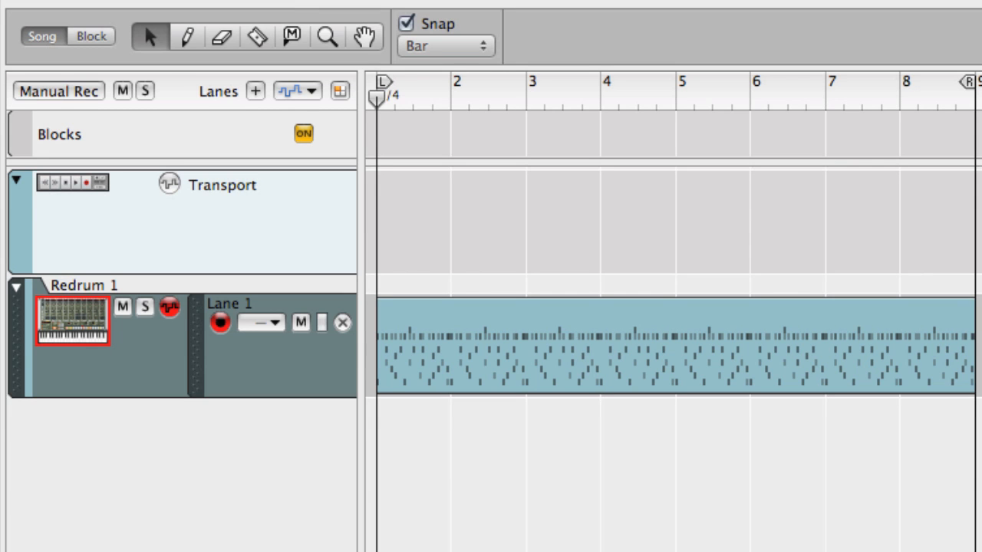